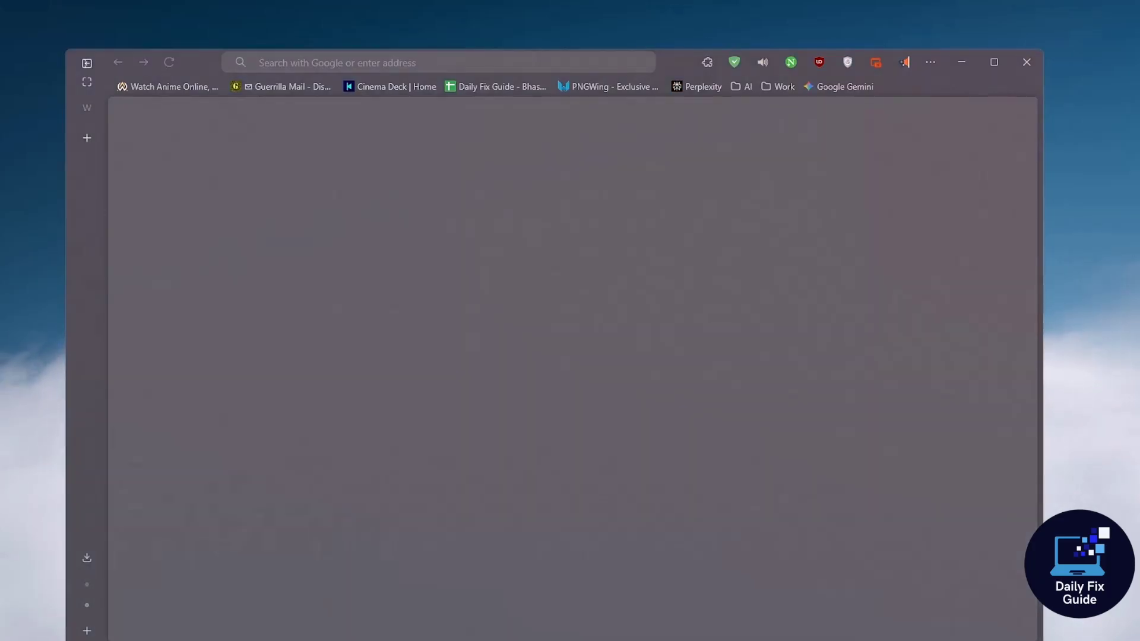
Go to the minecraft.net website.
click(356, 63)
text(minecraft.net)
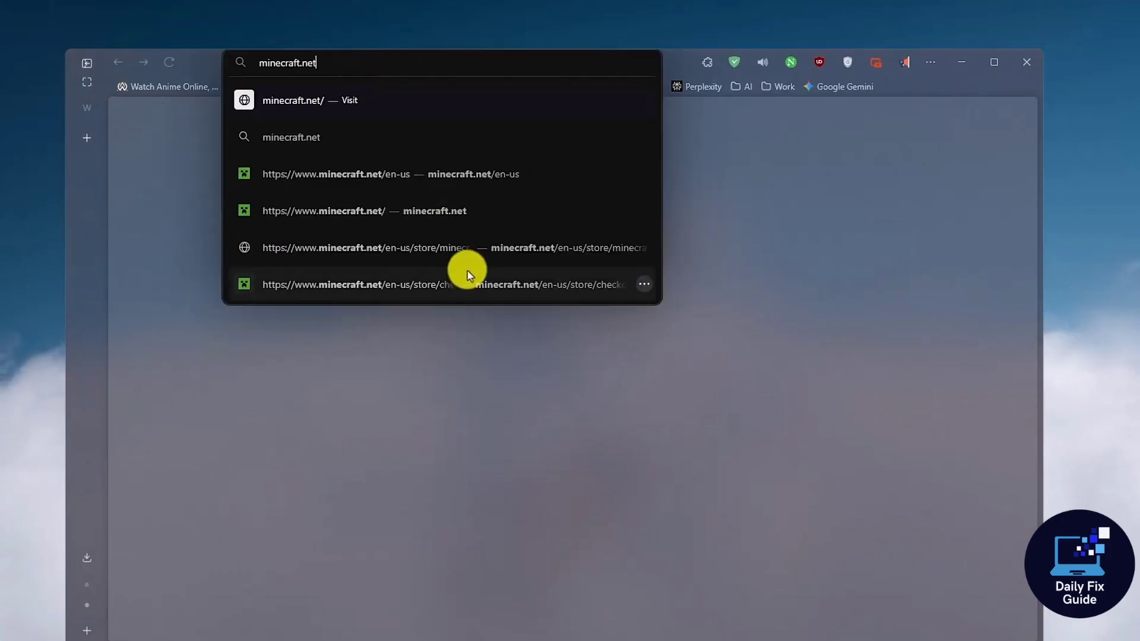
key(Return)
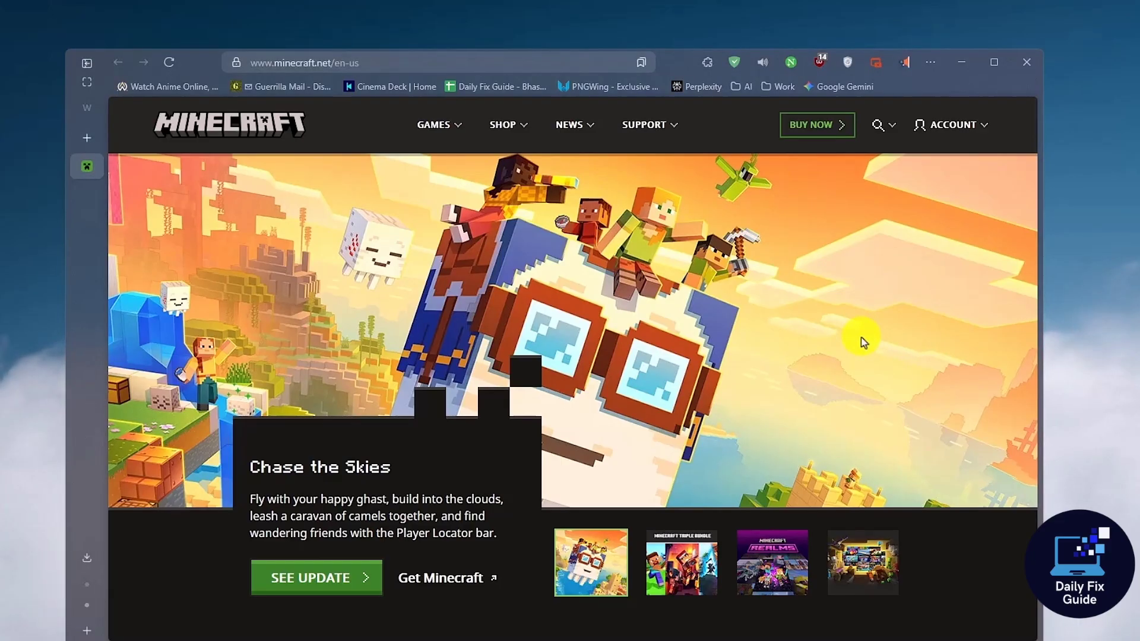
Start creating a Minecraft account by choosing to sign in with a different account and requesting a new Microsoft account.
click(967, 125)
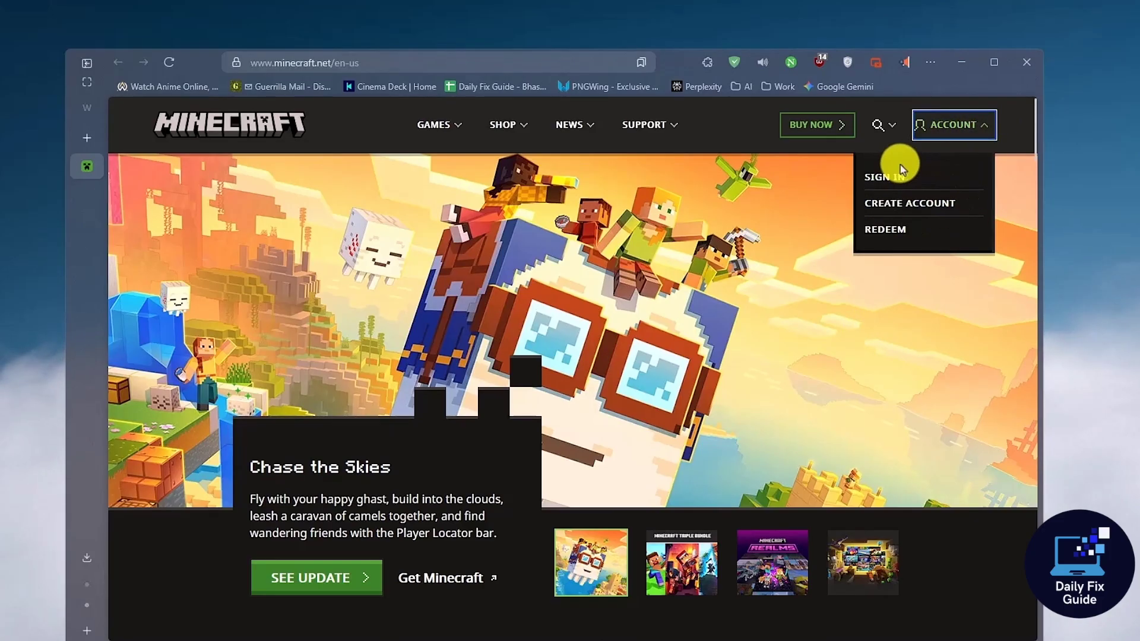
click(902, 205)
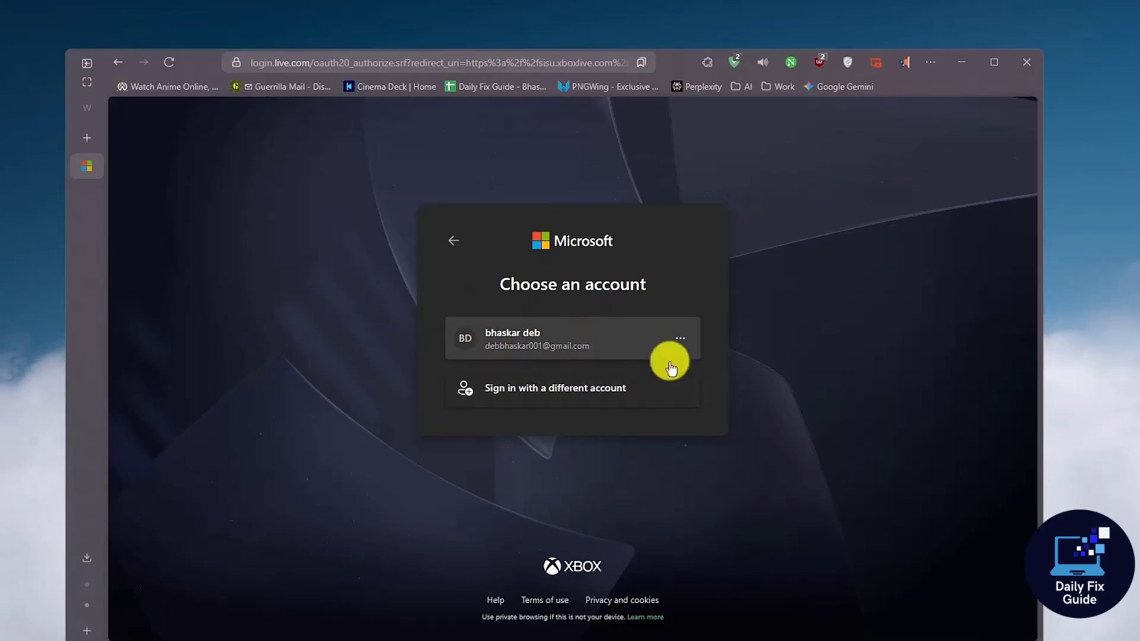
click(604, 400)
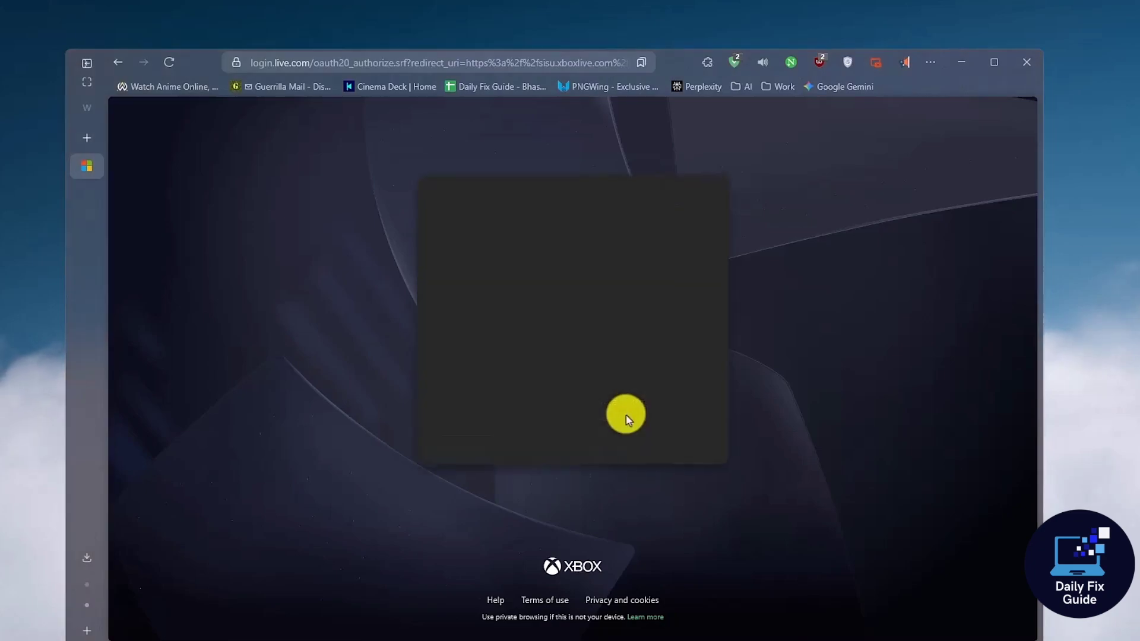
click(699, 208)
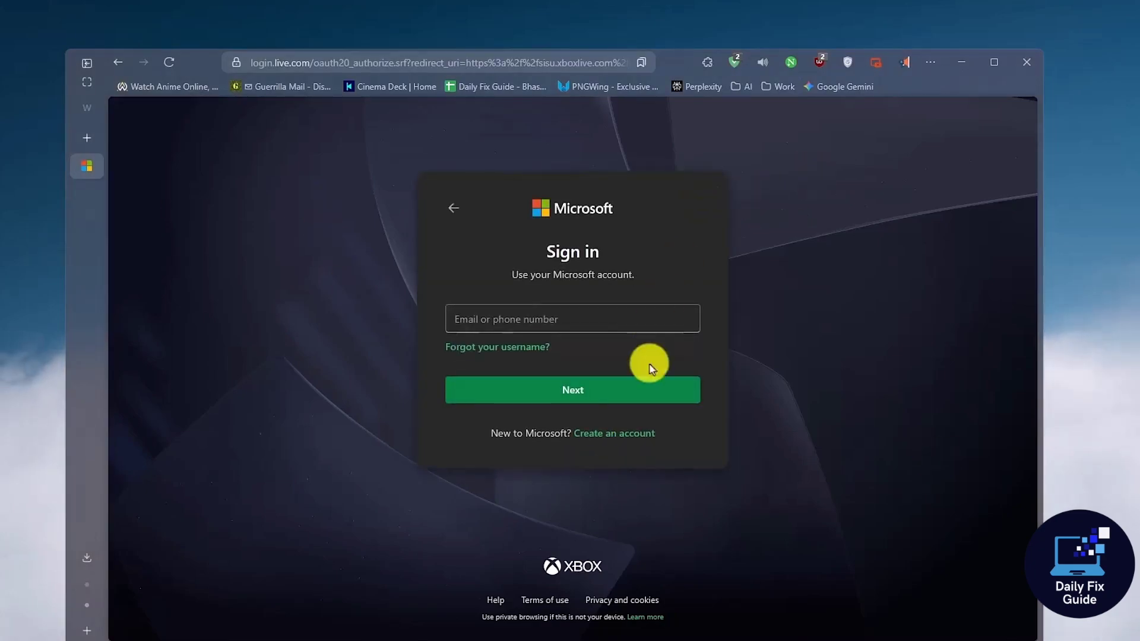
click(650, 435)
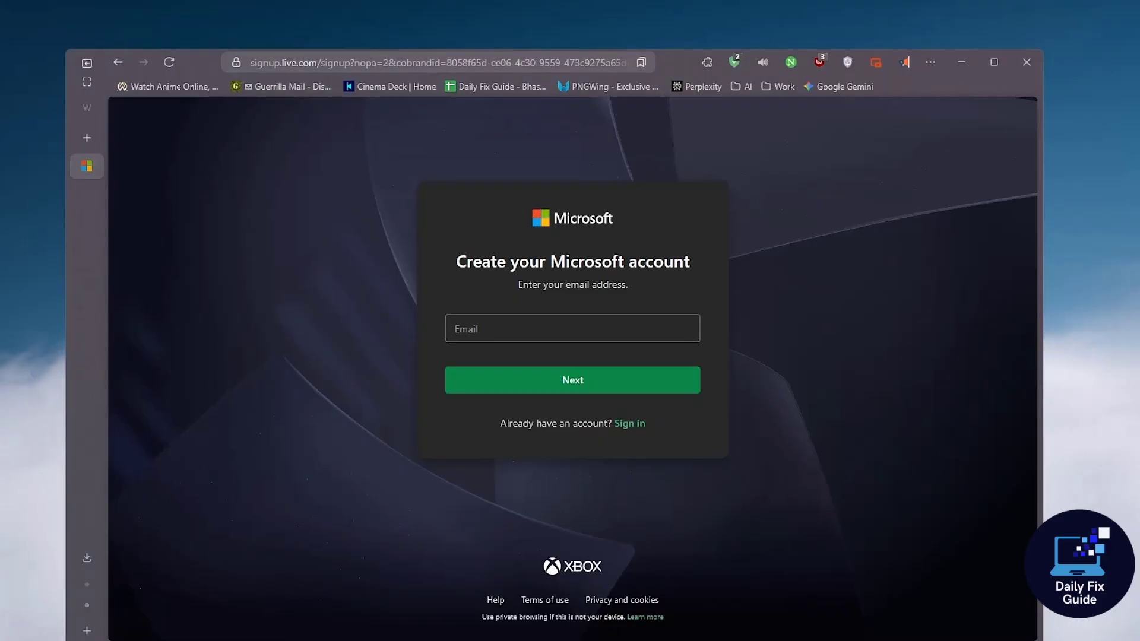
click(649, 336)
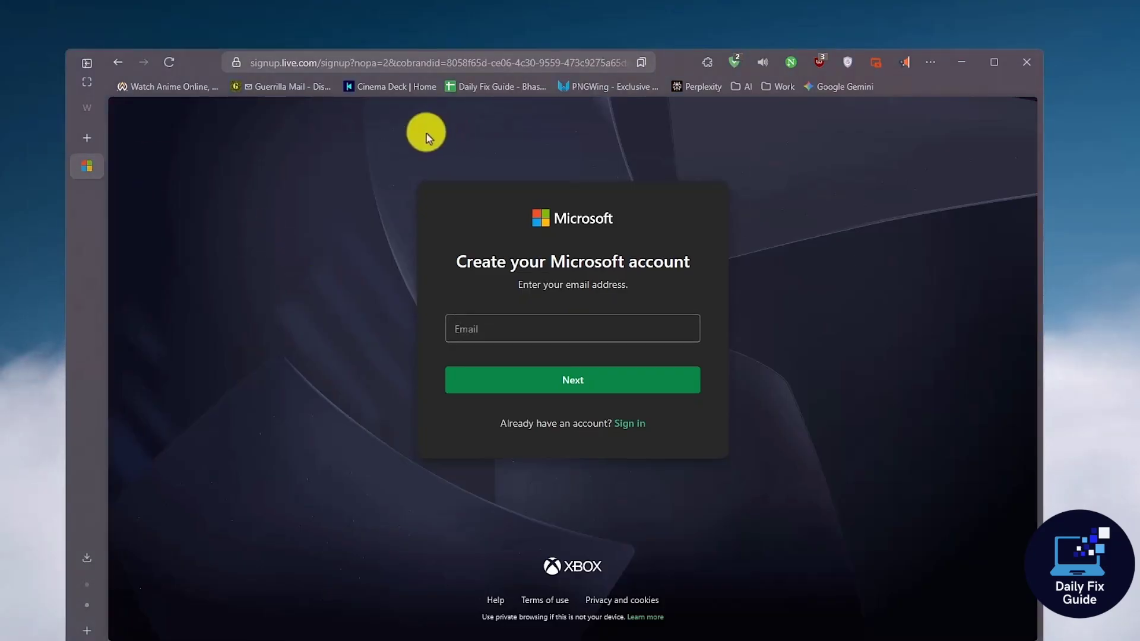
View the outlook.com sign-in page and its account creation option in a new tab, and close that tab.
click(83, 138)
text(outlook.com)
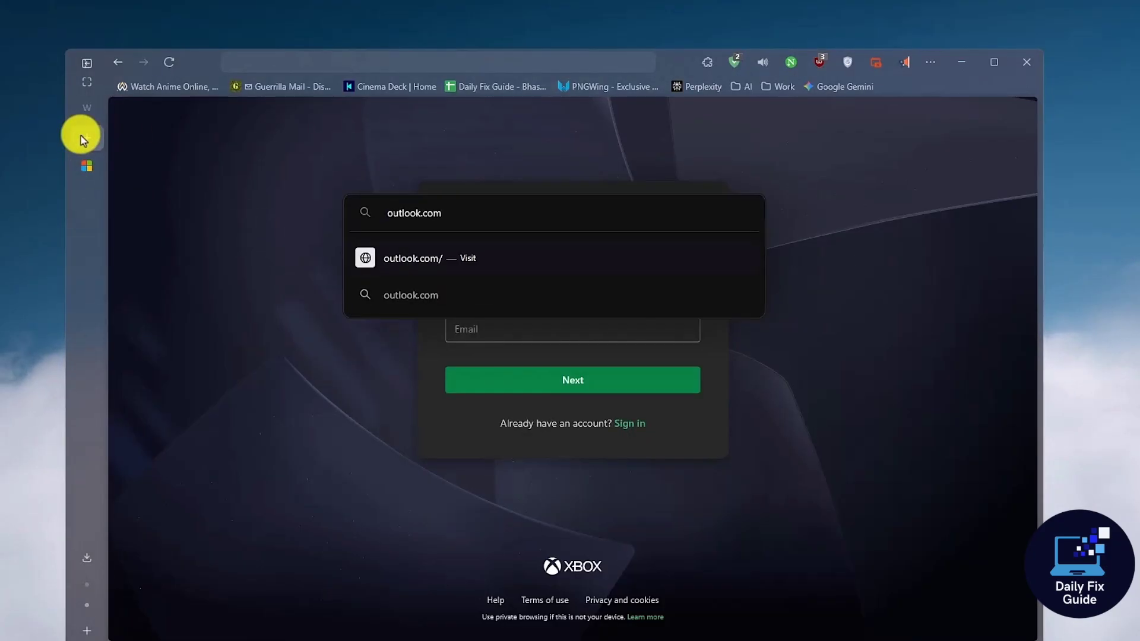
key(Return)
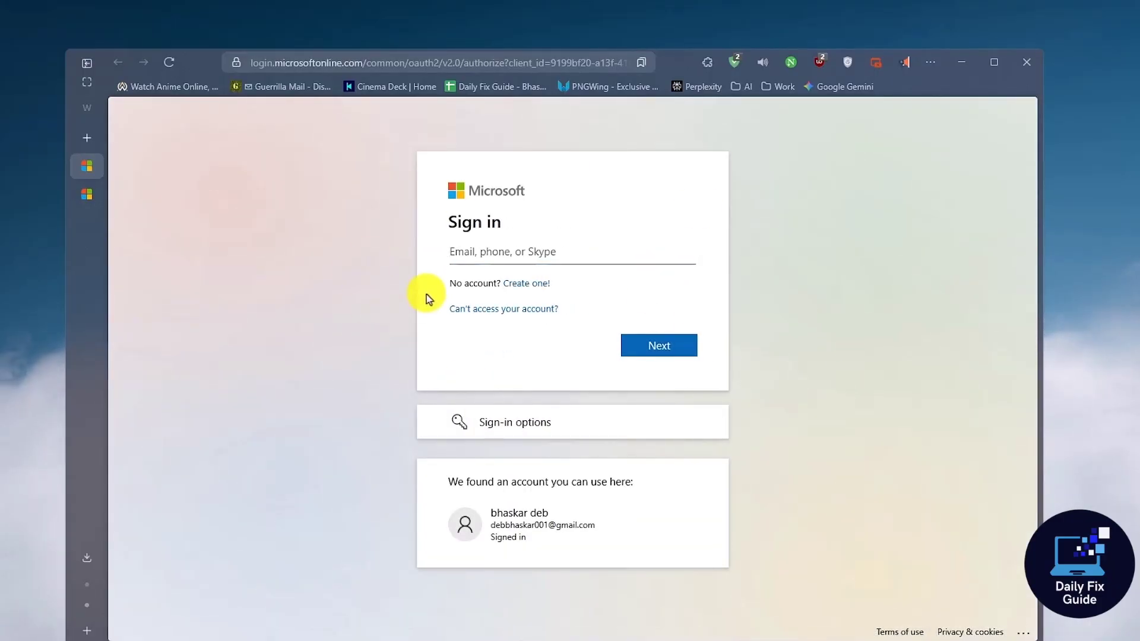
middle_click(79, 162)
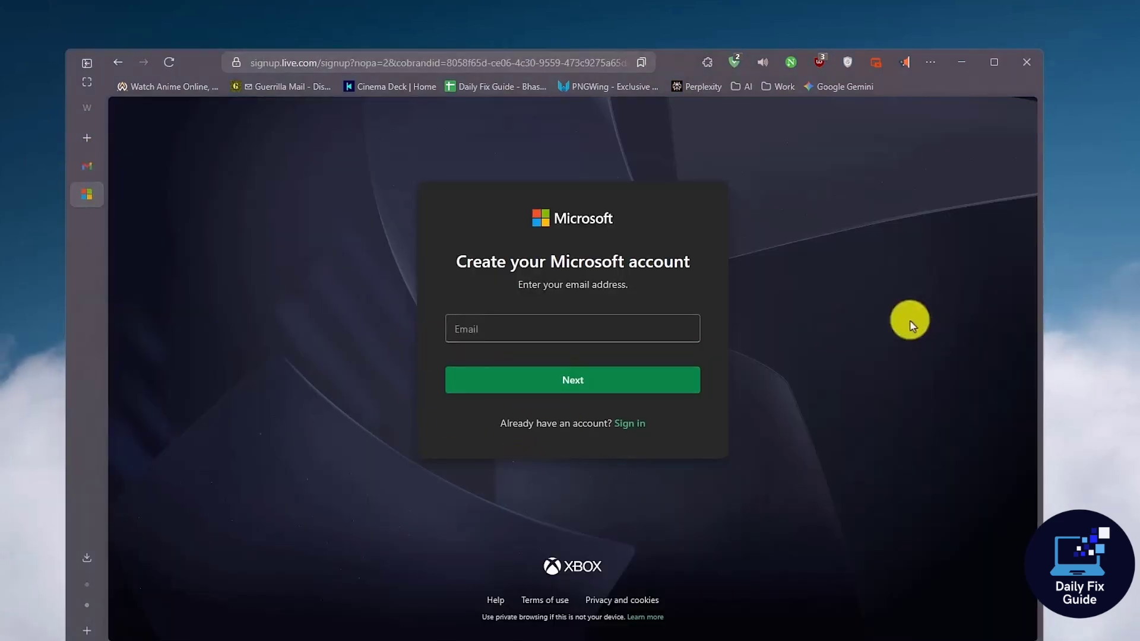
Paste the e-mail address for the new Microsoft account and submit it.
click(552, 329)
key(ctrl+v)
click(509, 375)
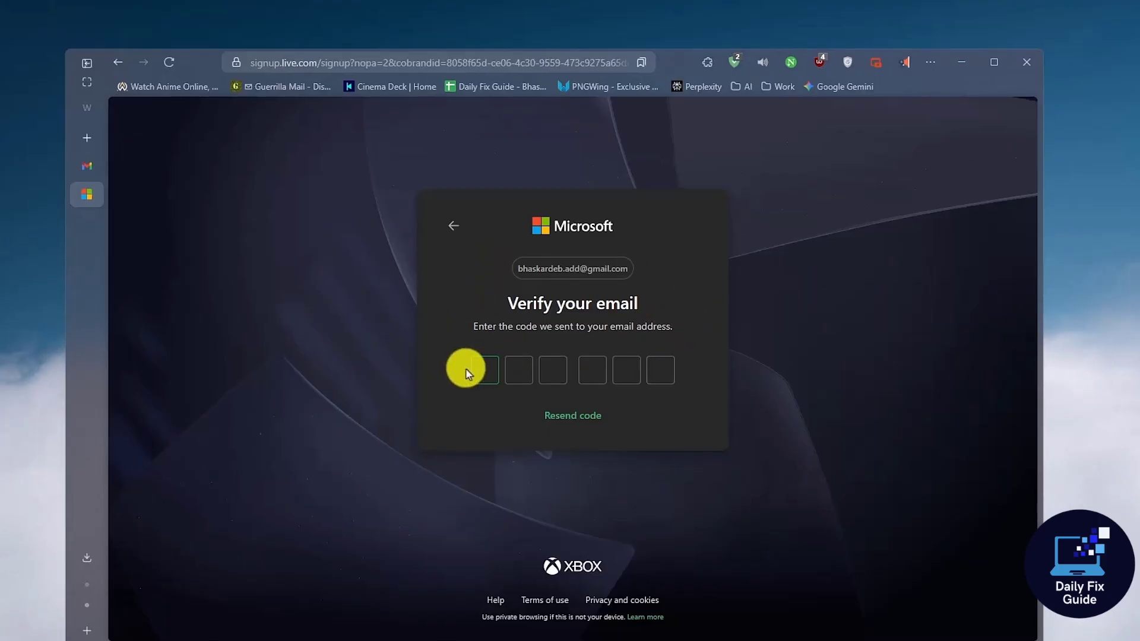
Copy the security code from the Microsoft verification e-mail in Gmail and paste it into the sign-up form's verification code field.
click(718, 264)
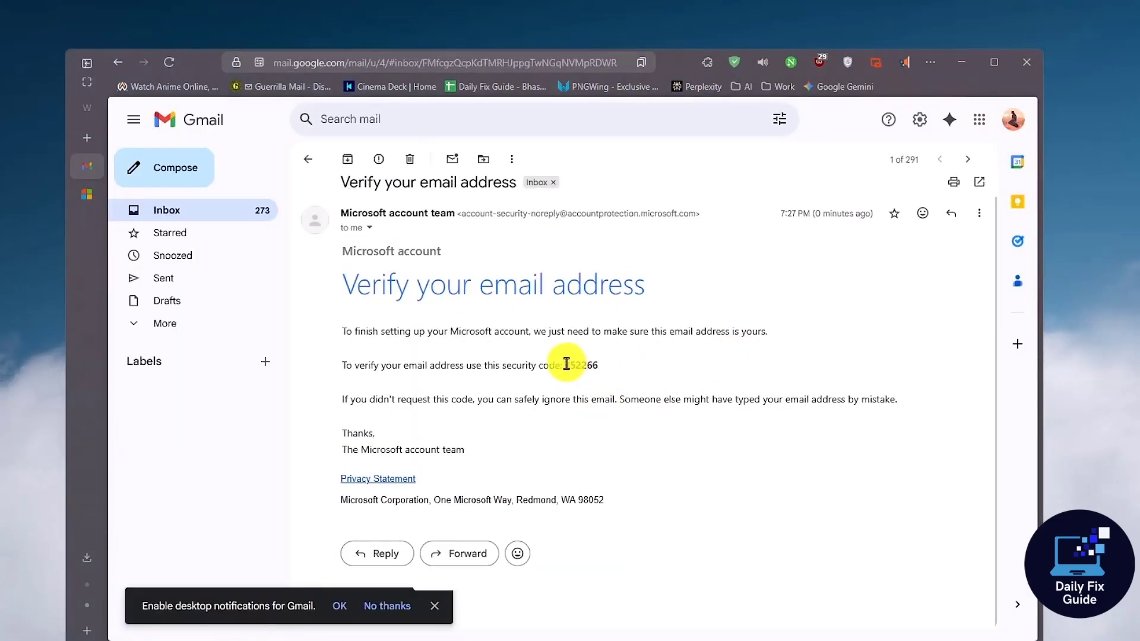
drag(568, 364, 626, 363)
key(ctrl+c)
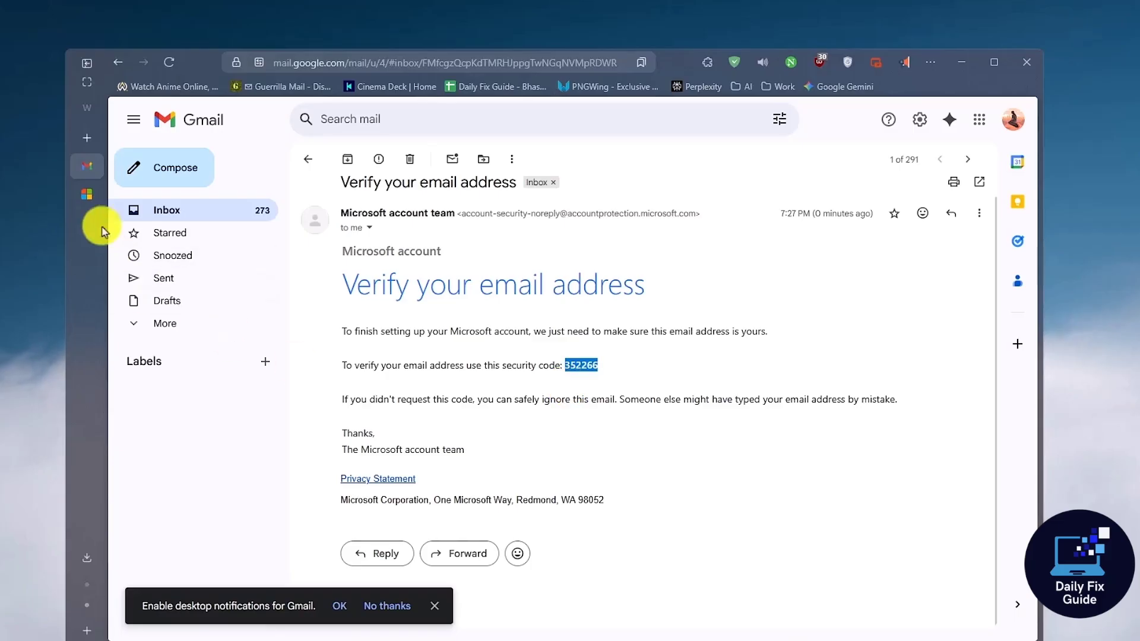
click(88, 202)
click(484, 373)
key(ctrl+v)
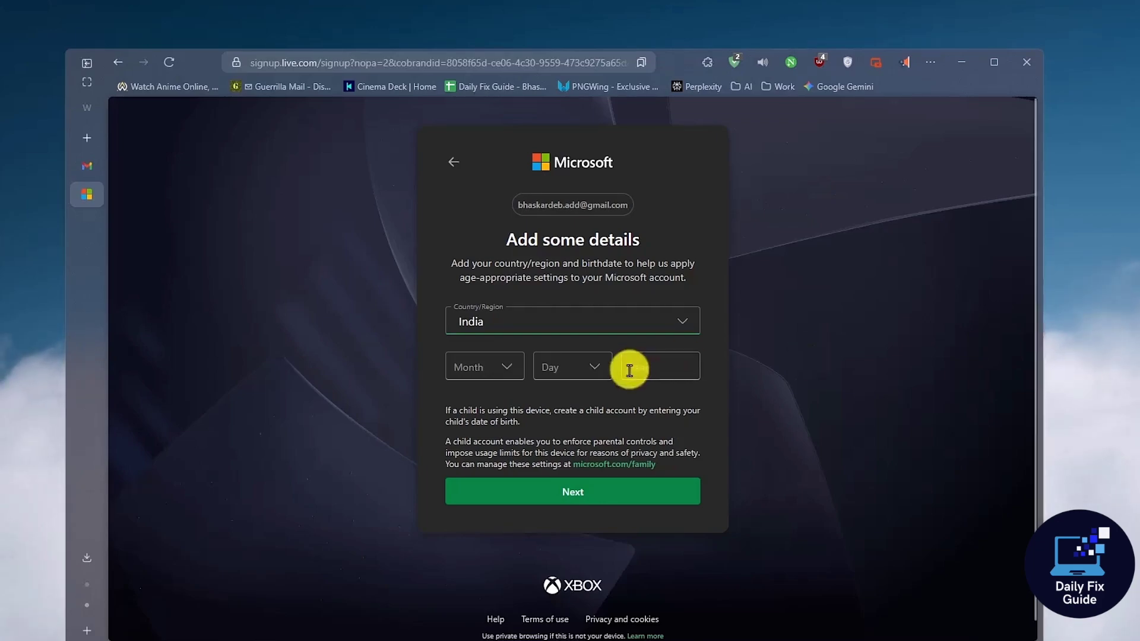
Fill in the date of birth on the account details form and submit it.
click(463, 368)
click(579, 383)
click(573, 366)
click(659, 457)
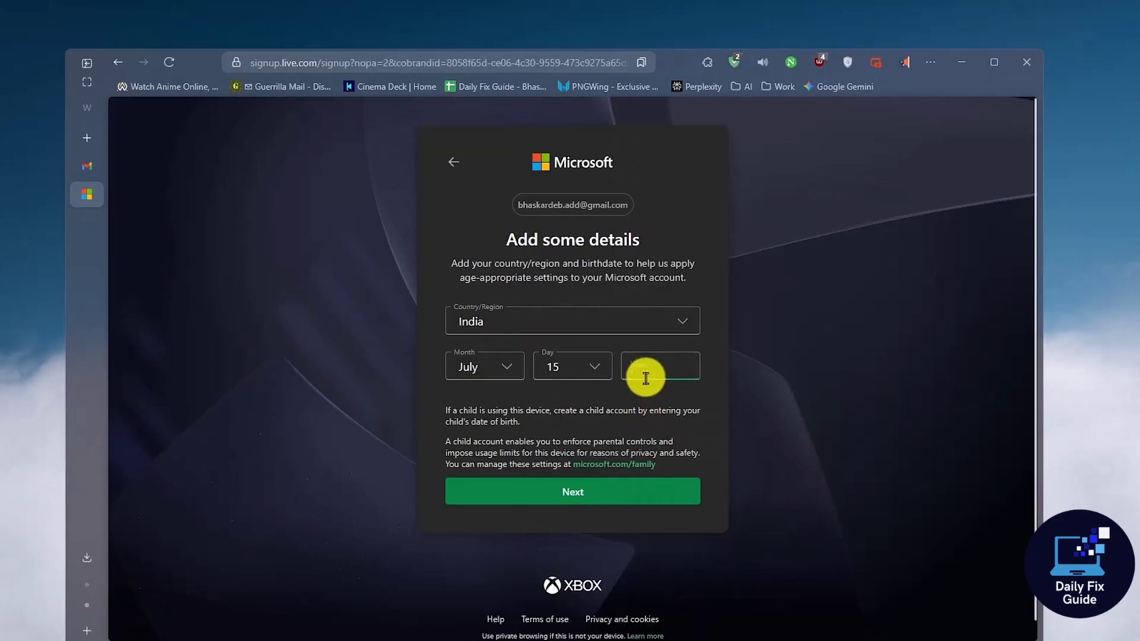
click(649, 371)
text(2000)
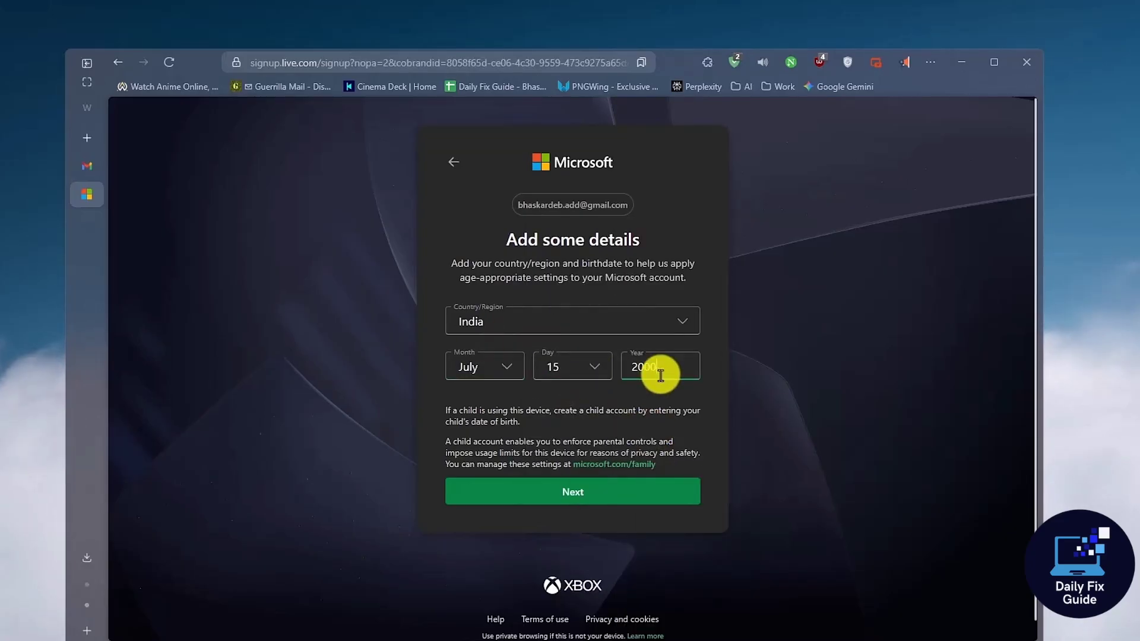
click(634, 493)
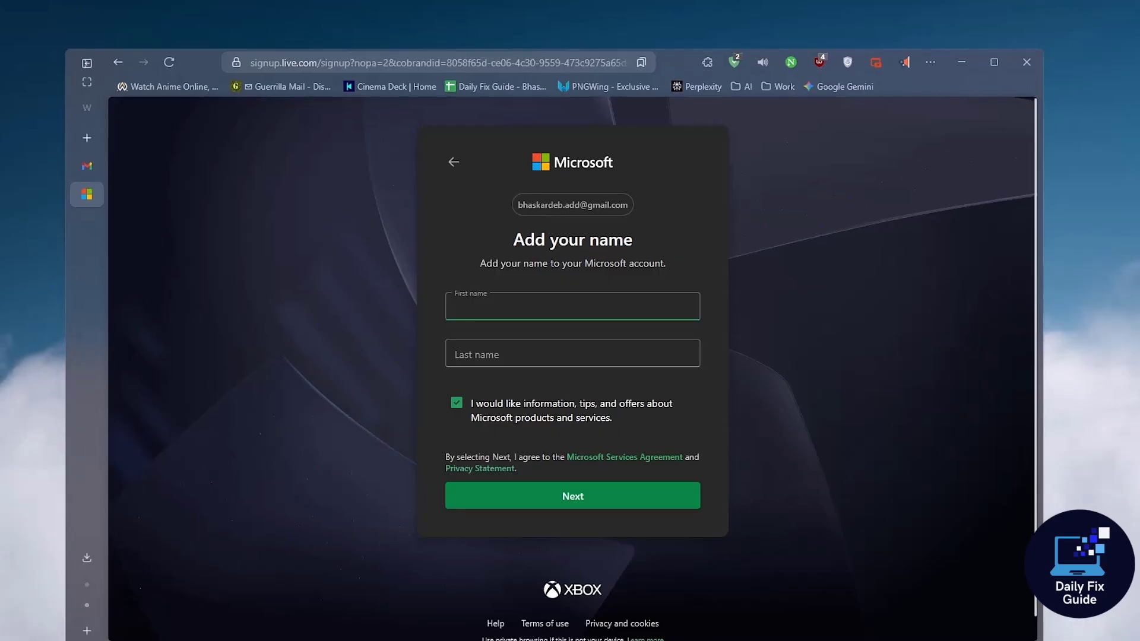
Enter the account holder's first and last name, submit them, and complete the human verification challenge.
text(Mad)
key(Tab)
text(Max)
click(573, 498)
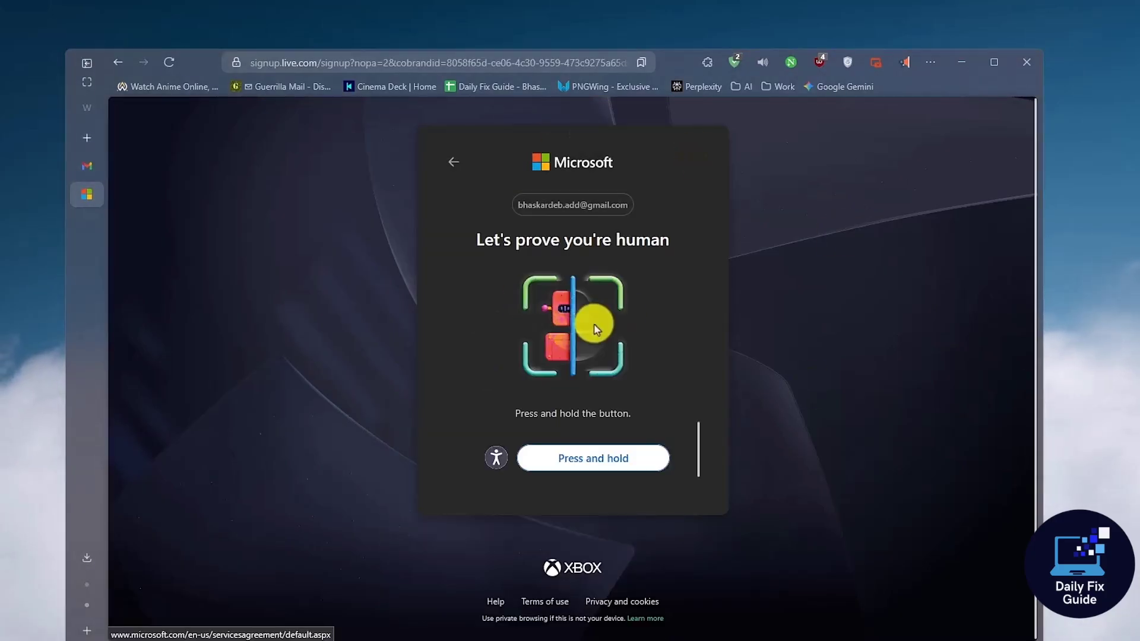
click(580, 465)
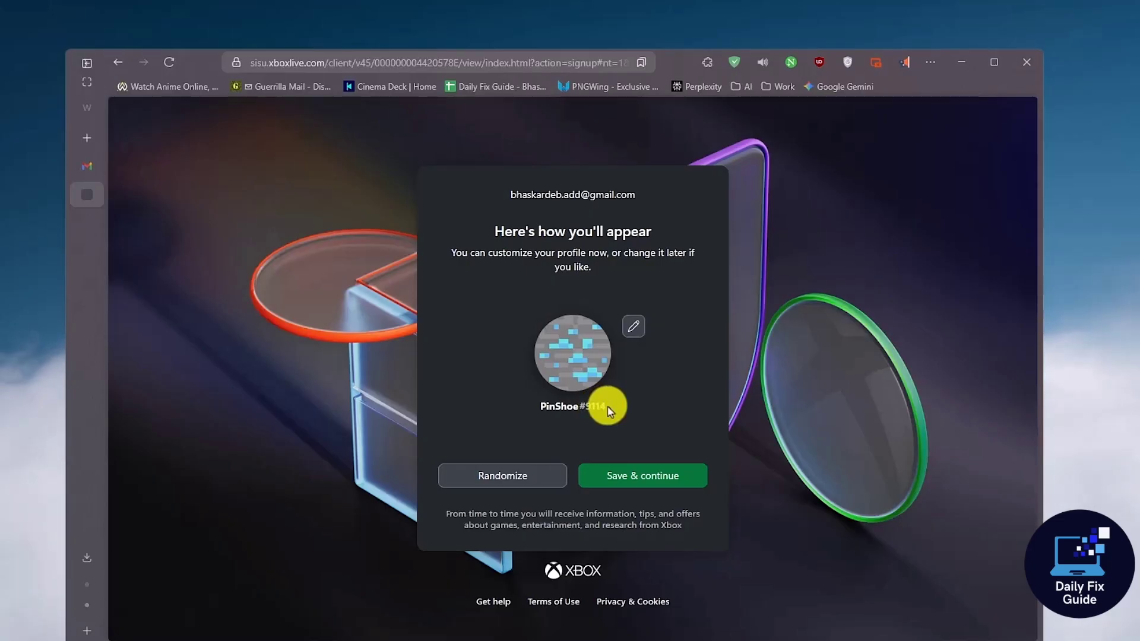
Edit the Xbox profile and choose the green Creeper face as the gamerpic.
click(632, 325)
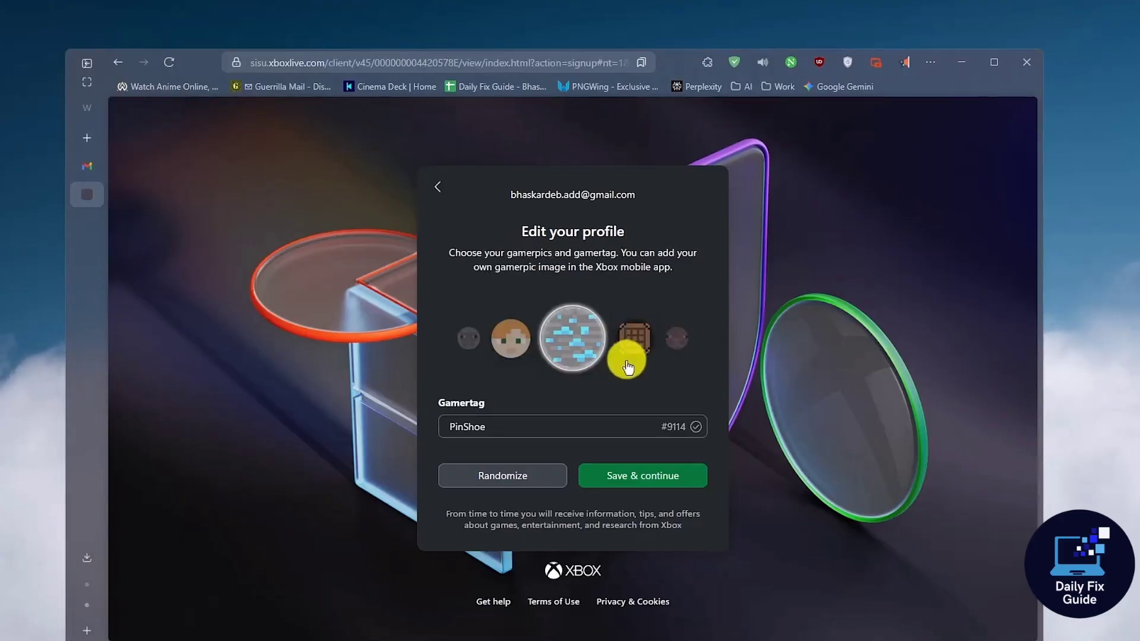
click(517, 343)
click(504, 351)
click(514, 341)
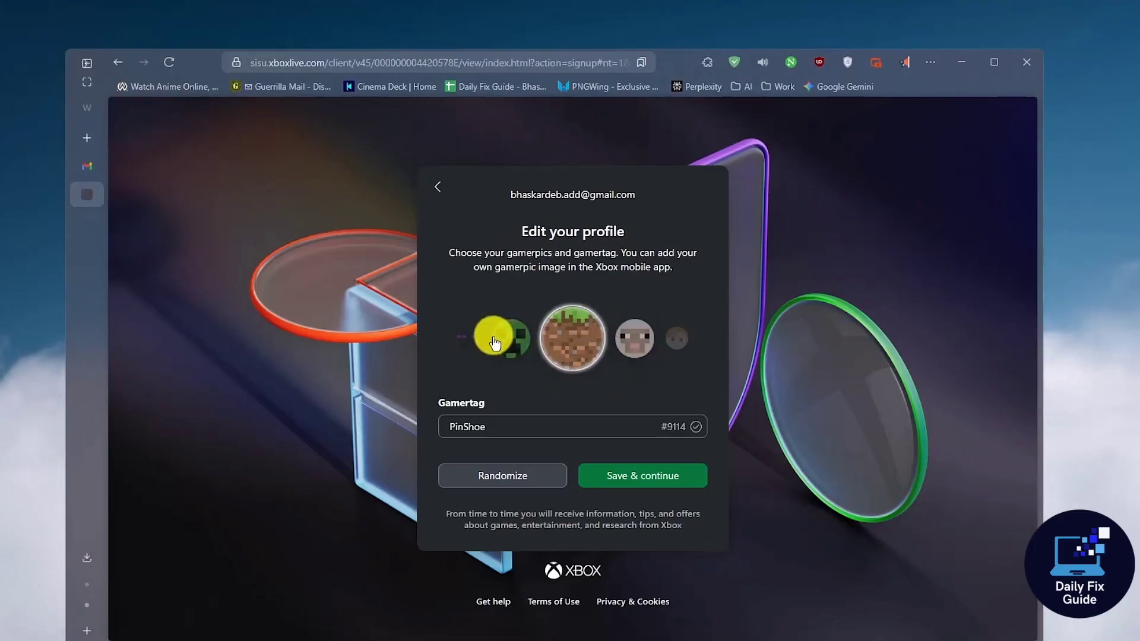
click(492, 343)
Set the gamertag to MadMax and save the profile to finish signing up.
double_click(493, 428)
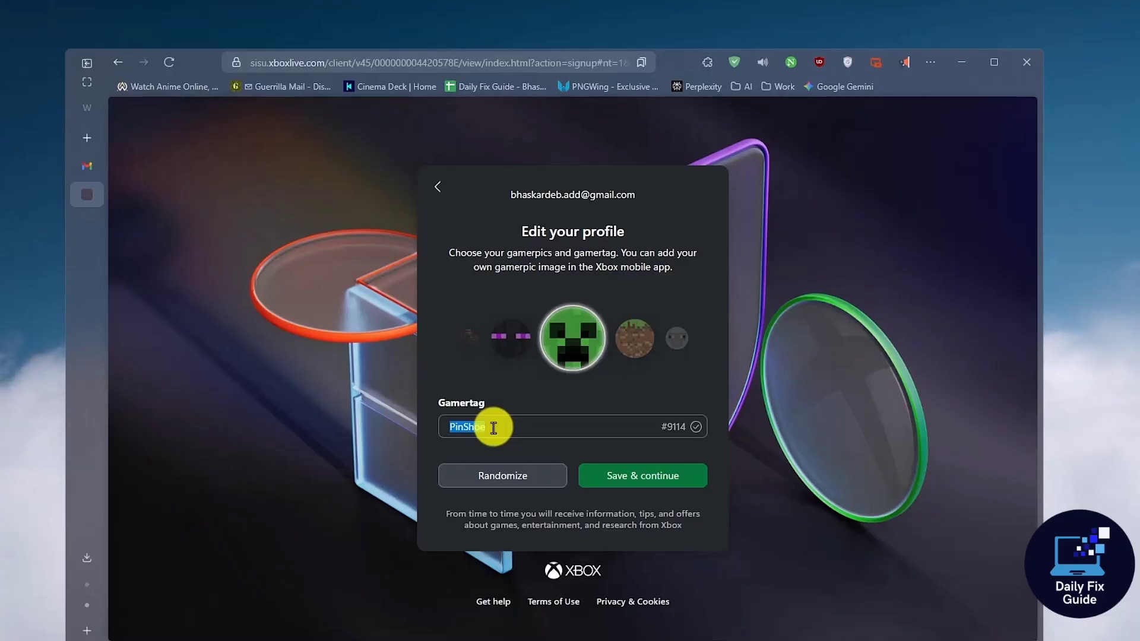
text(Ma)
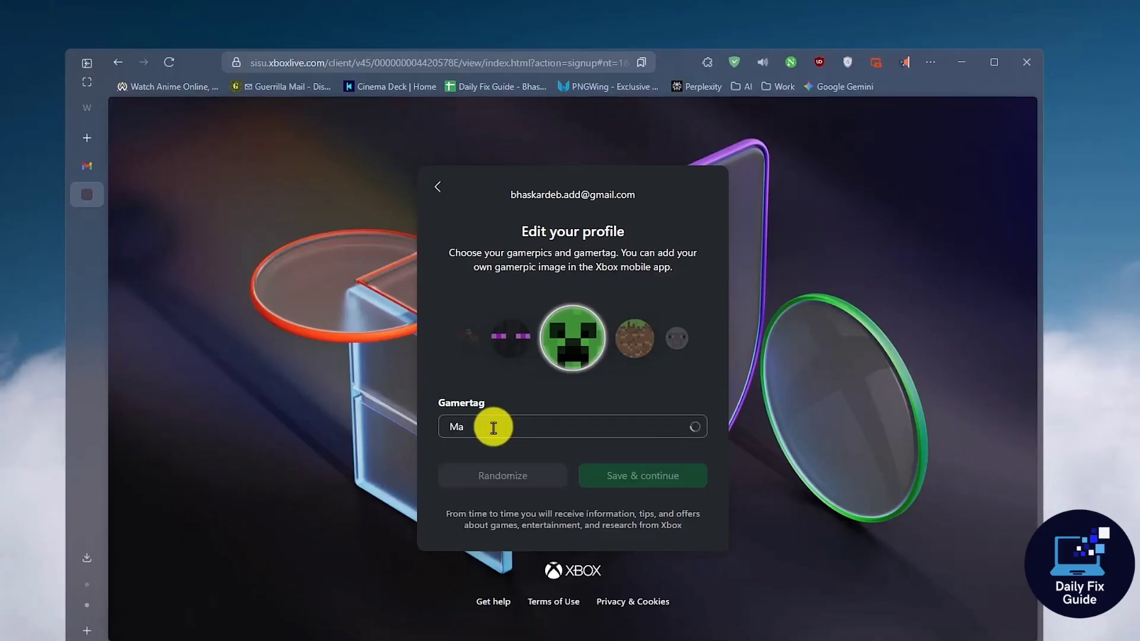
text(dMax)
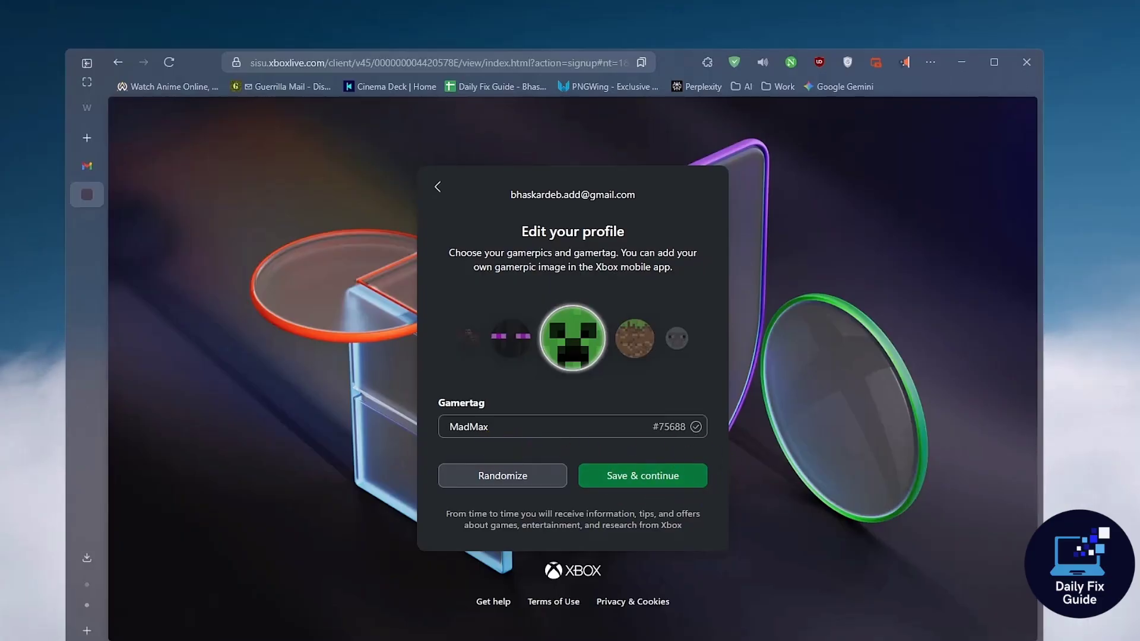
click(618, 479)
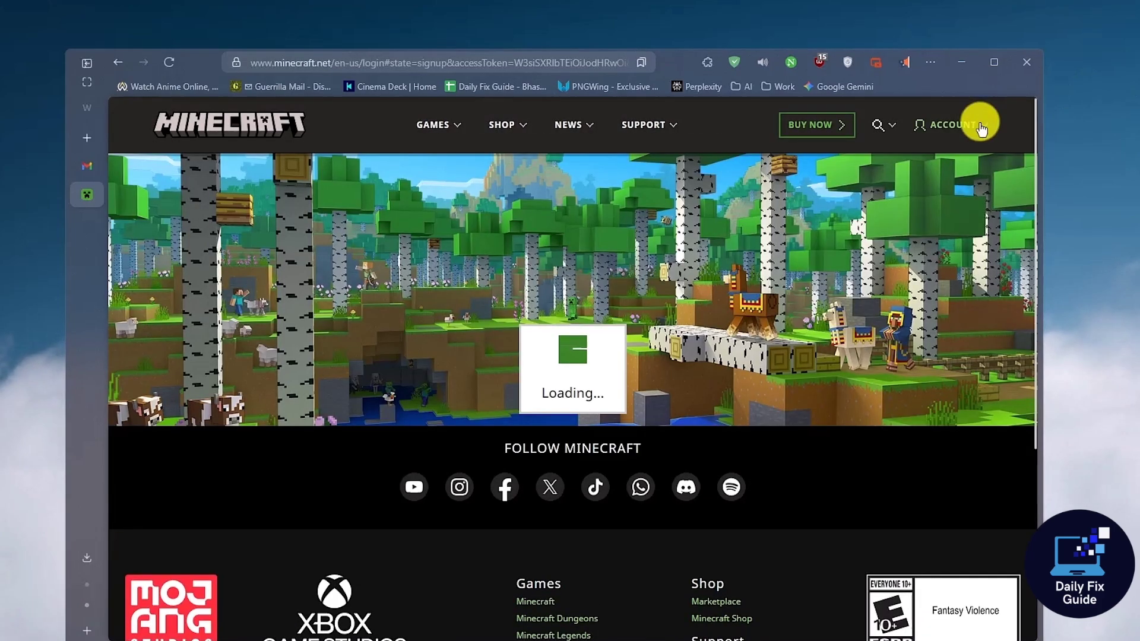
Examine the new account's options, the games overview, and the Java and Bedrock purchase entries on the All Games page.
click(984, 130)
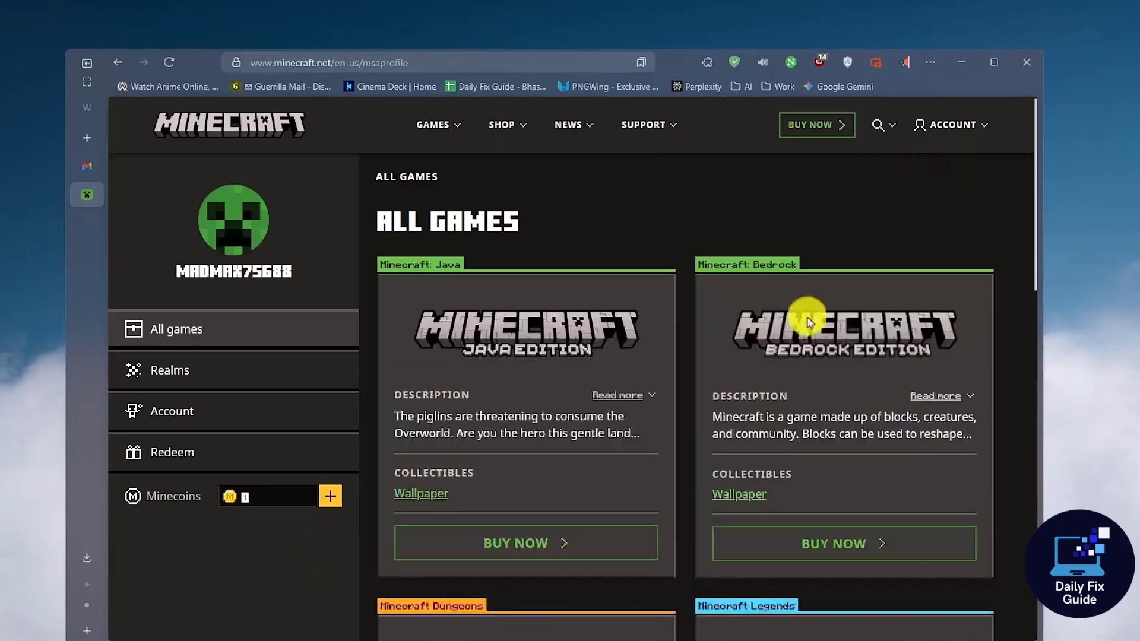
click(963, 124)
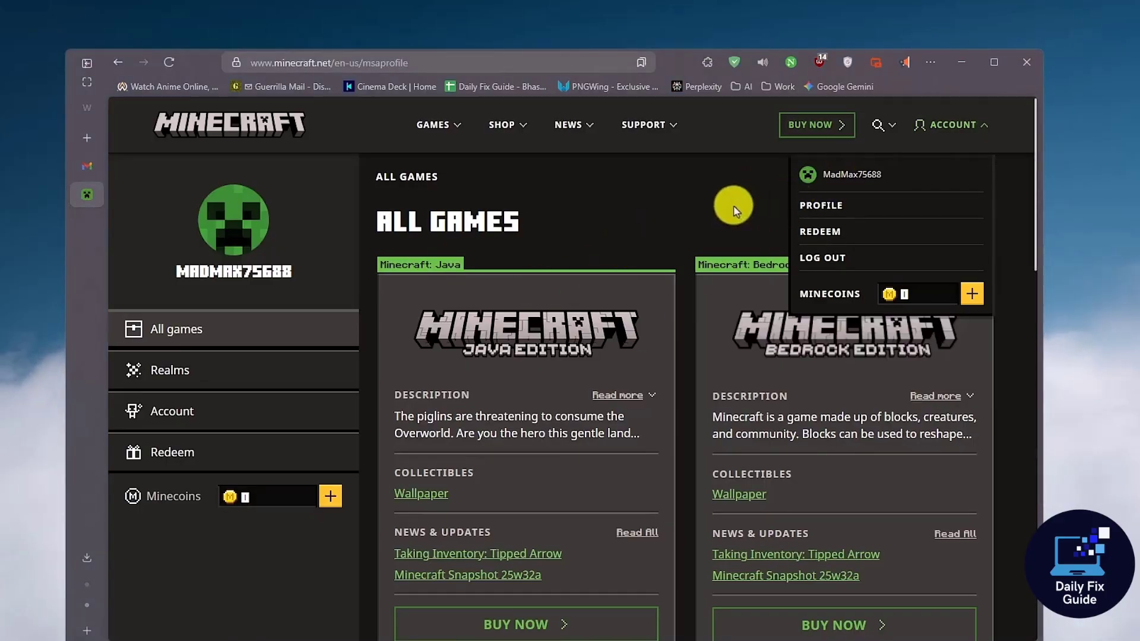
click(735, 209)
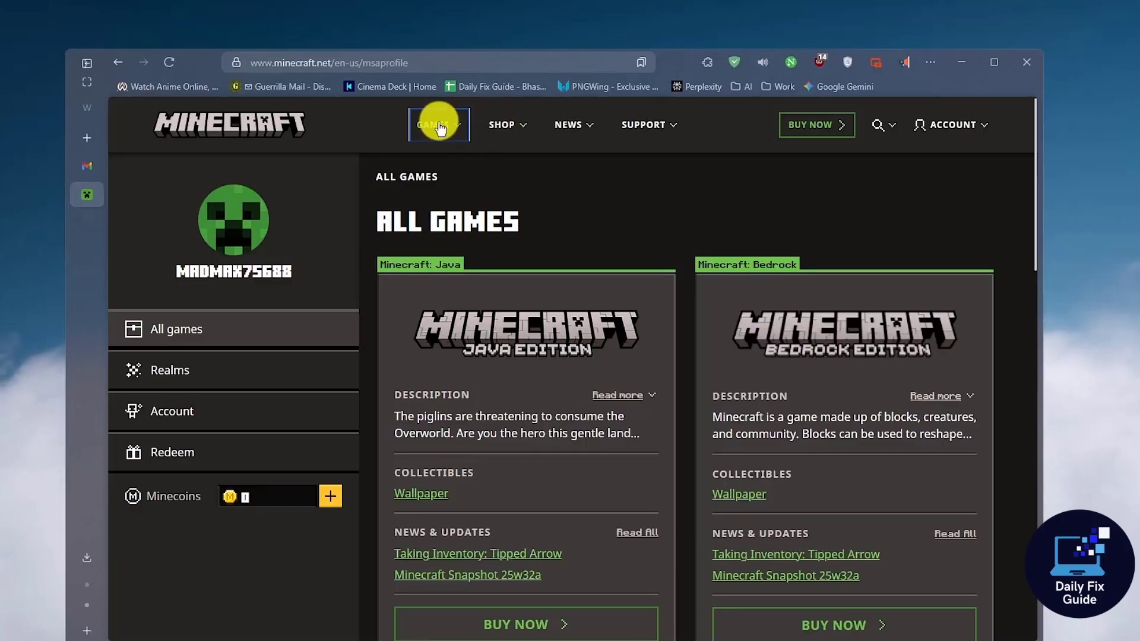
click(440, 127)
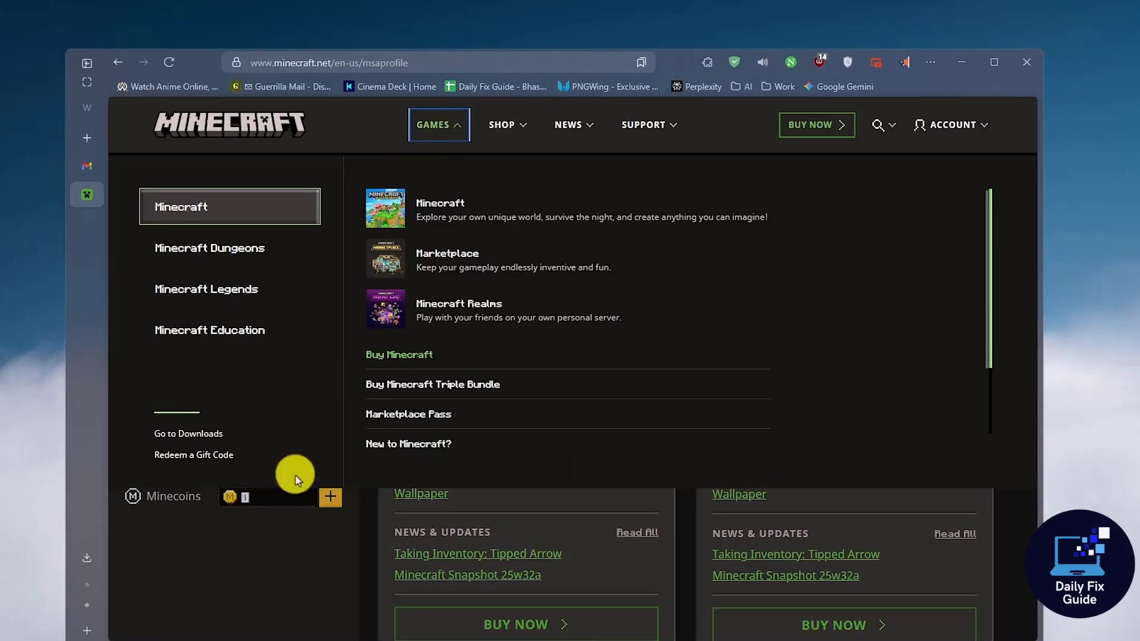
click(282, 557)
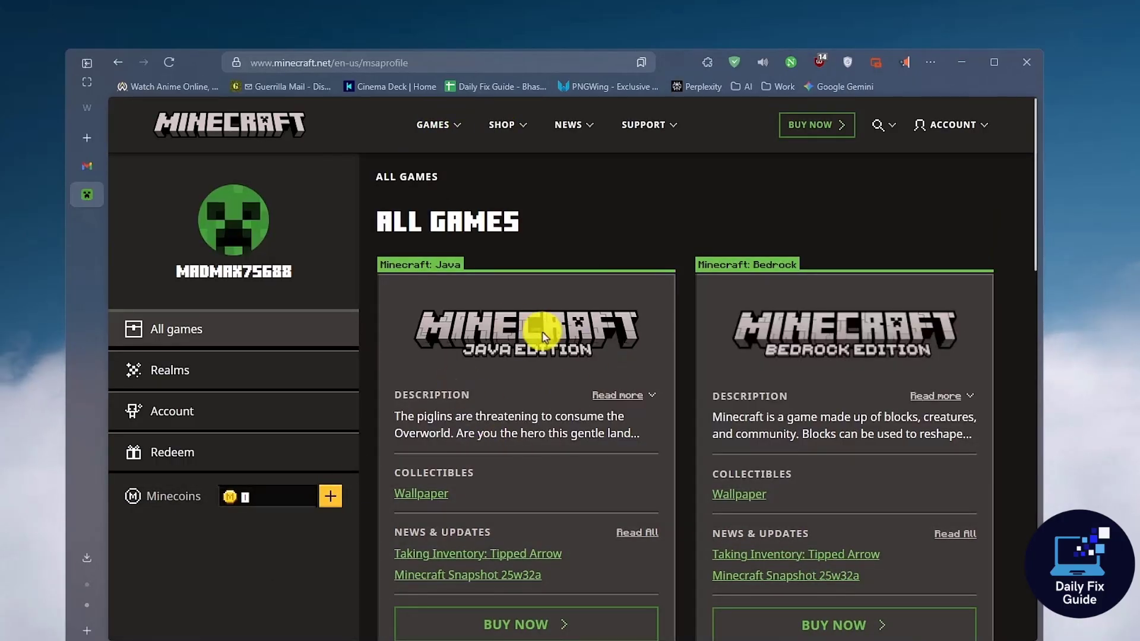
scroll(633, 326, down, 3)
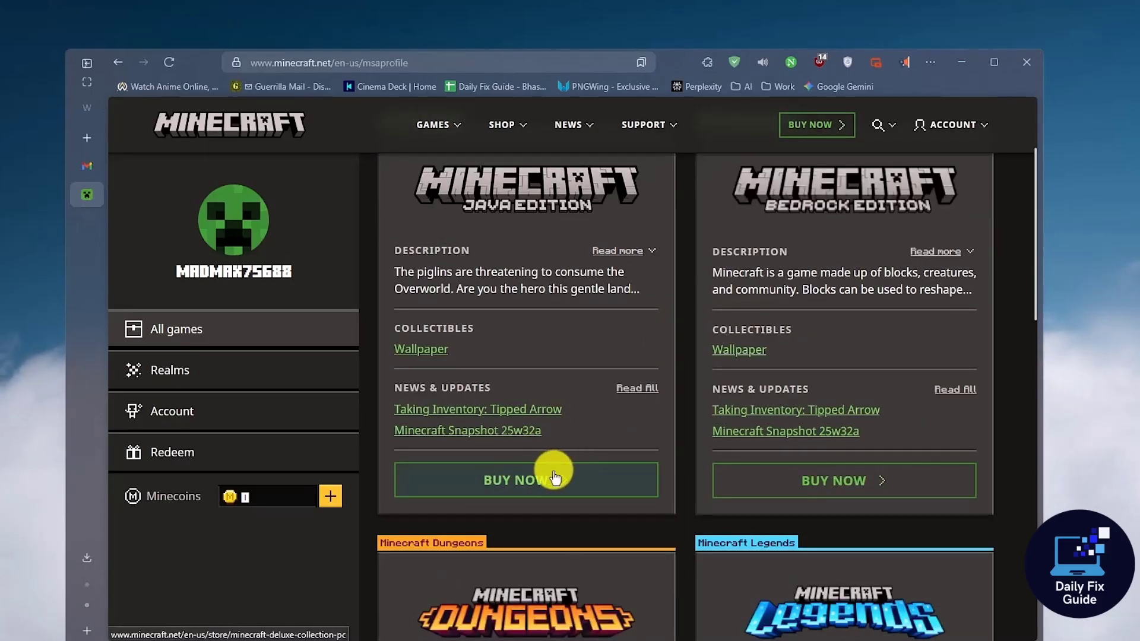
scroll(555, 478, up, 3)
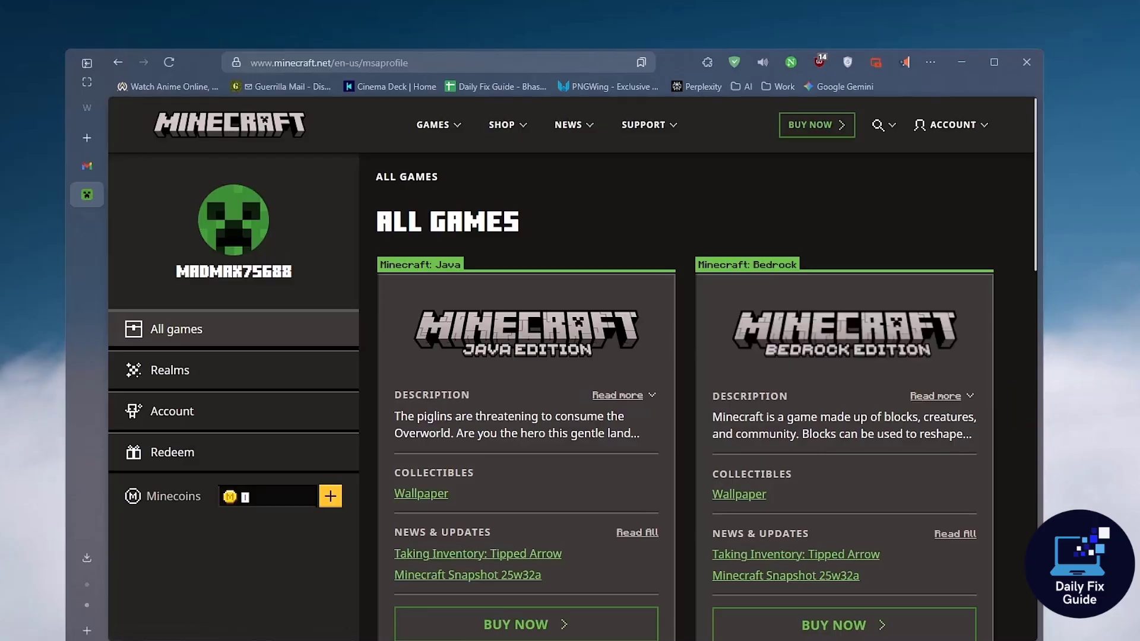